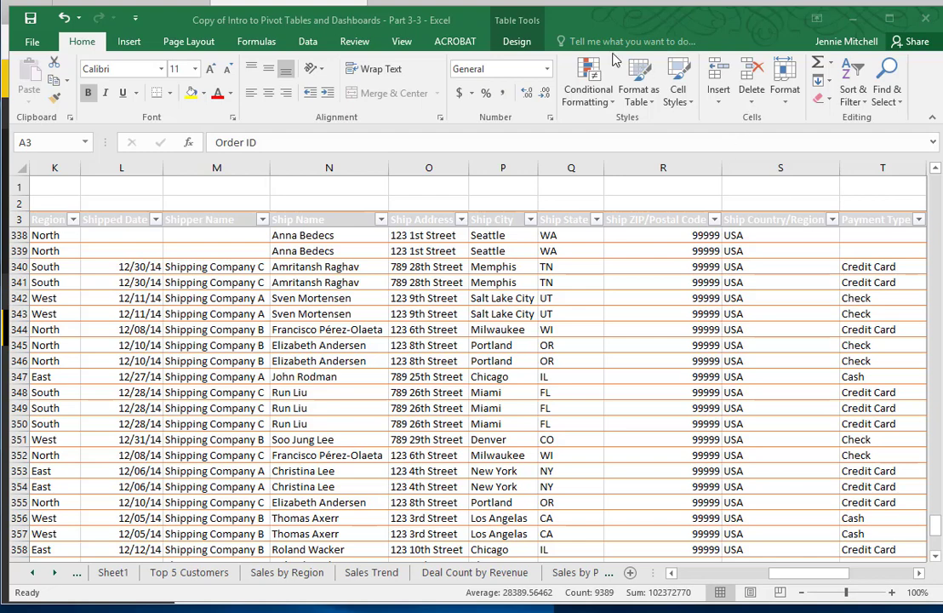
# Step: In Excel, select the whole order table and apply a Medium yellow banded table style
pyautogui.click(462, 32)
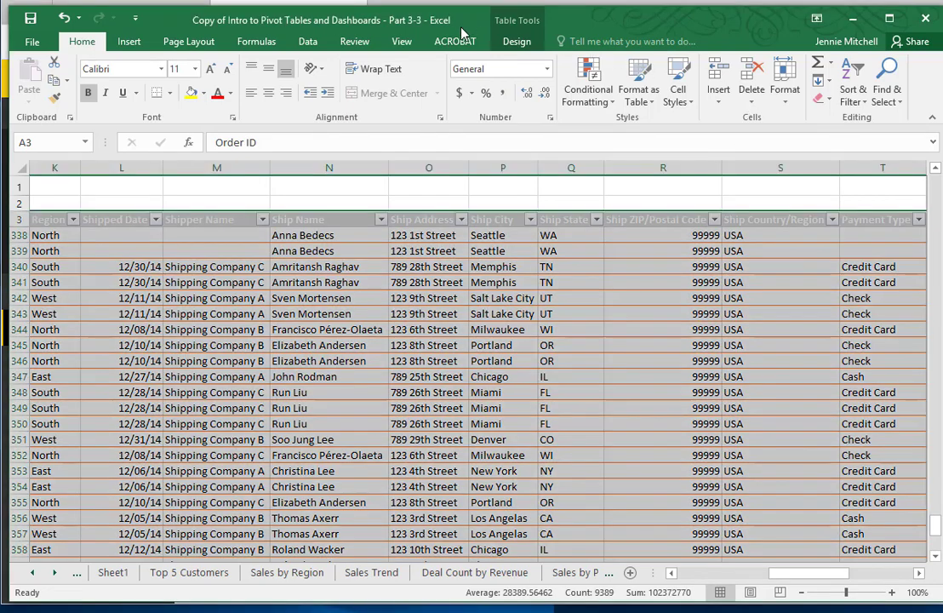
pyautogui.click(42, 220)
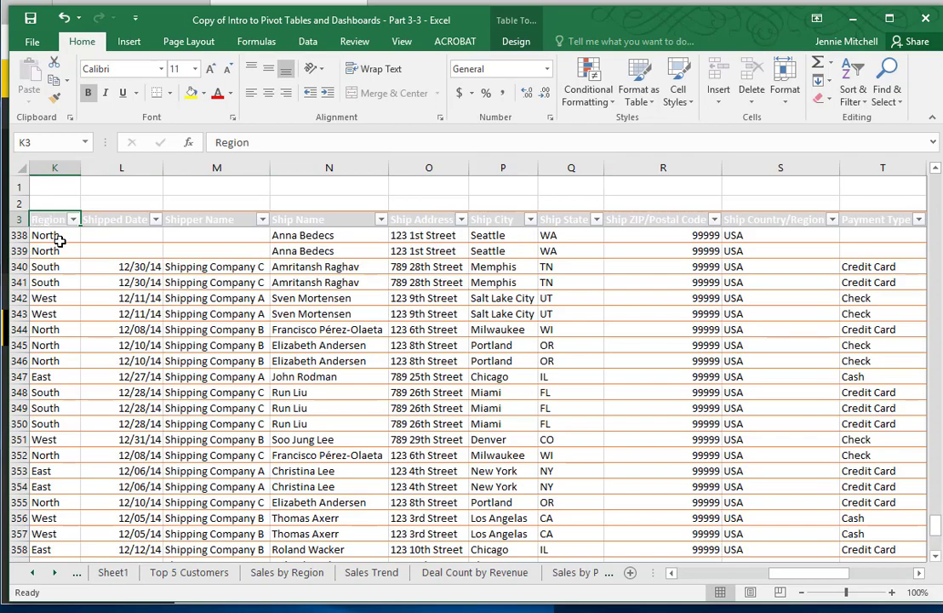
pyautogui.scroll(11, 68, 253)
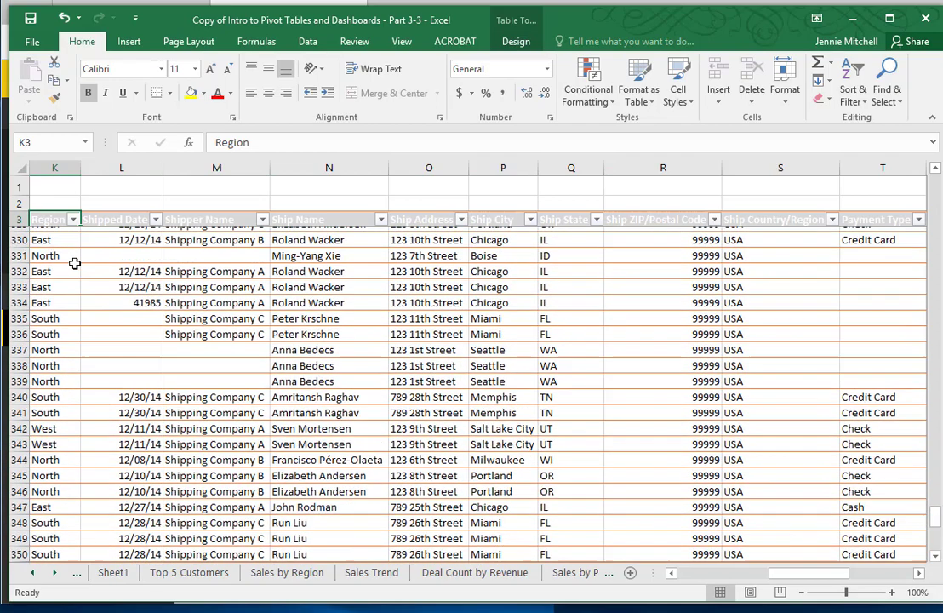
pyautogui.scroll(10, 84, 241)
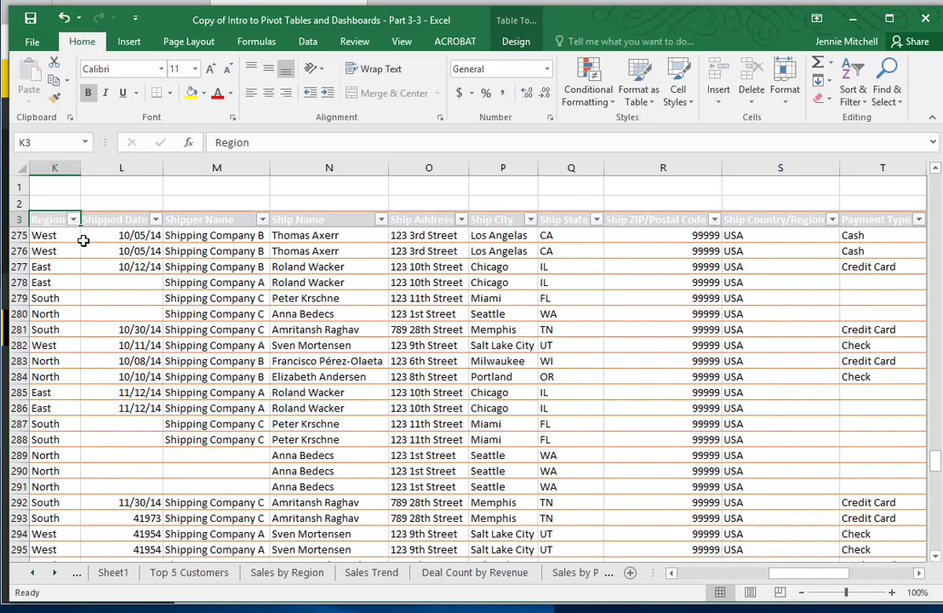
pyautogui.hotkey('ctrl', 'shift', 'End')
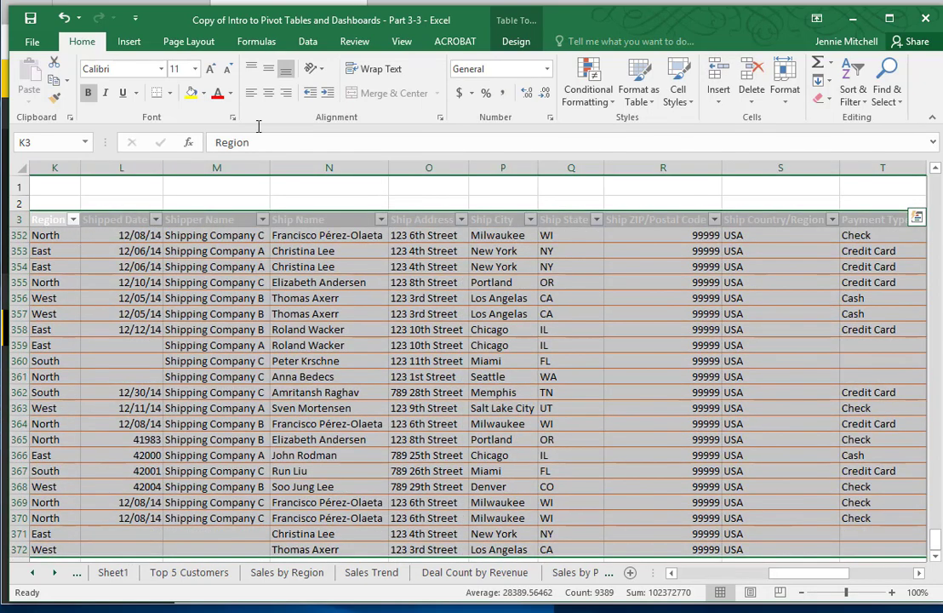
pyautogui.click(653, 105)
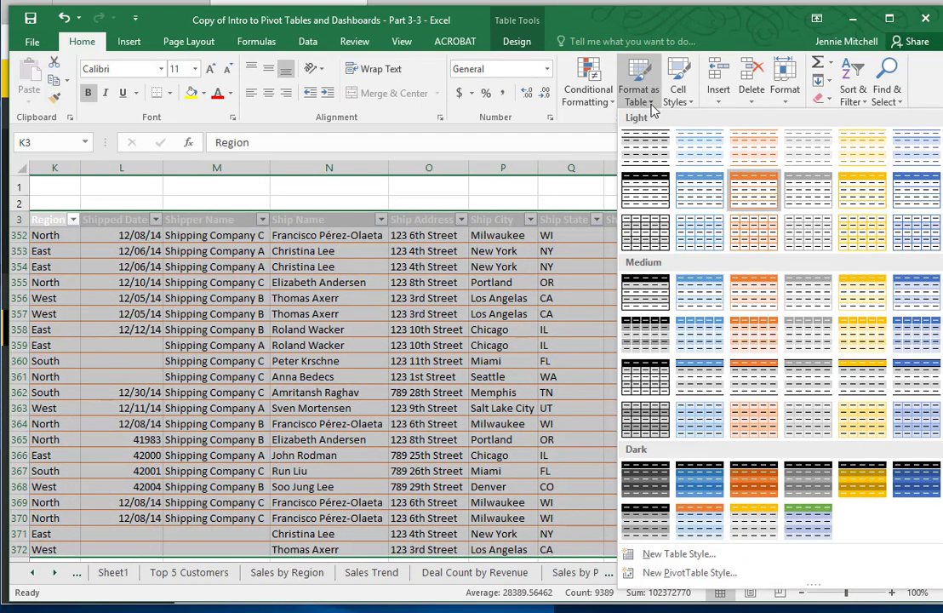
pyautogui.click(854, 307)
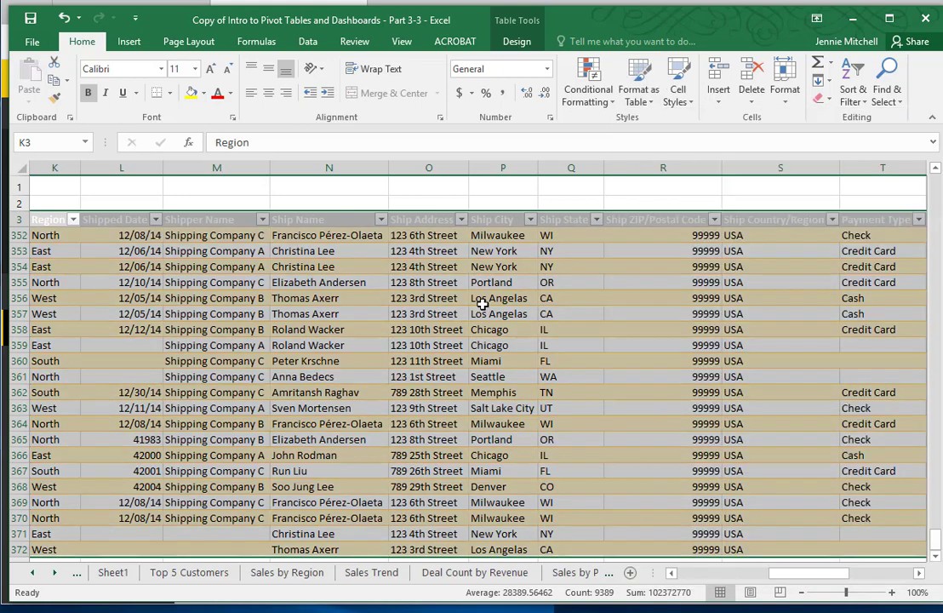
pyautogui.click(142, 274)
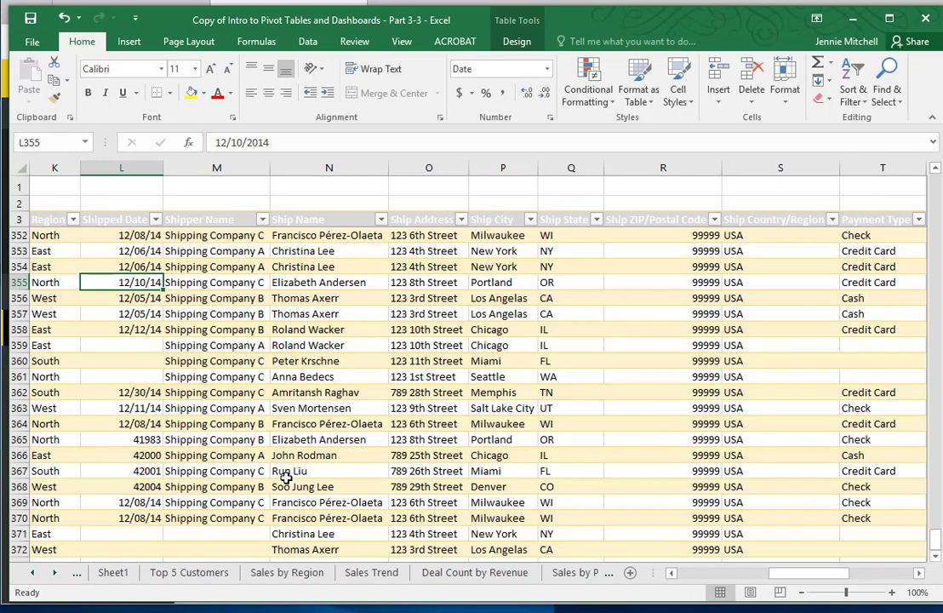
# Step: Switch back to Power BI, open Get Data and choose the Files source
pyautogui.click(854, 20)
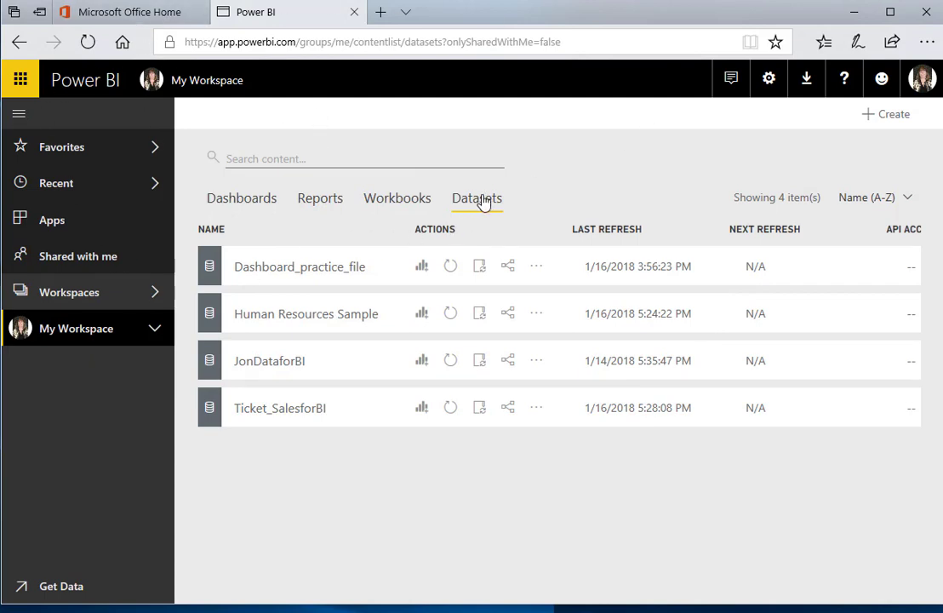
pyautogui.click(65, 587)
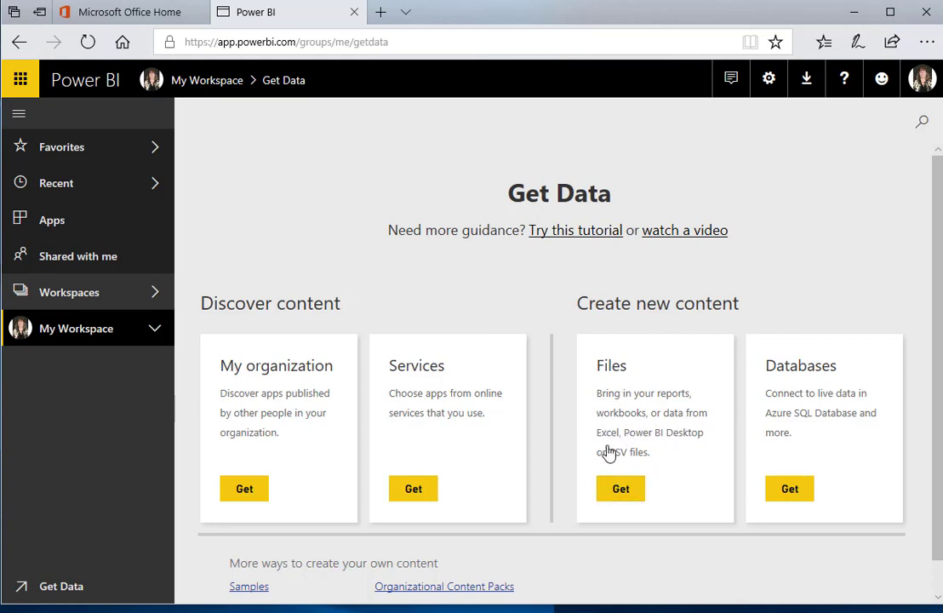
pyautogui.click(621, 488)
# Step: Import the local workbook 'Copy of Intro to Pivot Tables and Dashboards - Part 3-3' as a dataset
pyautogui.click(620, 490)
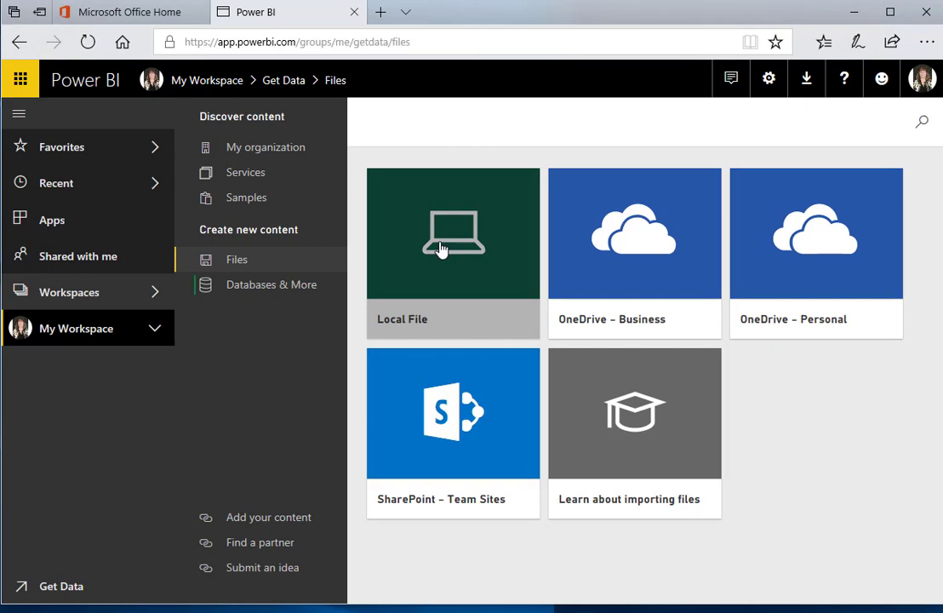
pyautogui.click(441, 249)
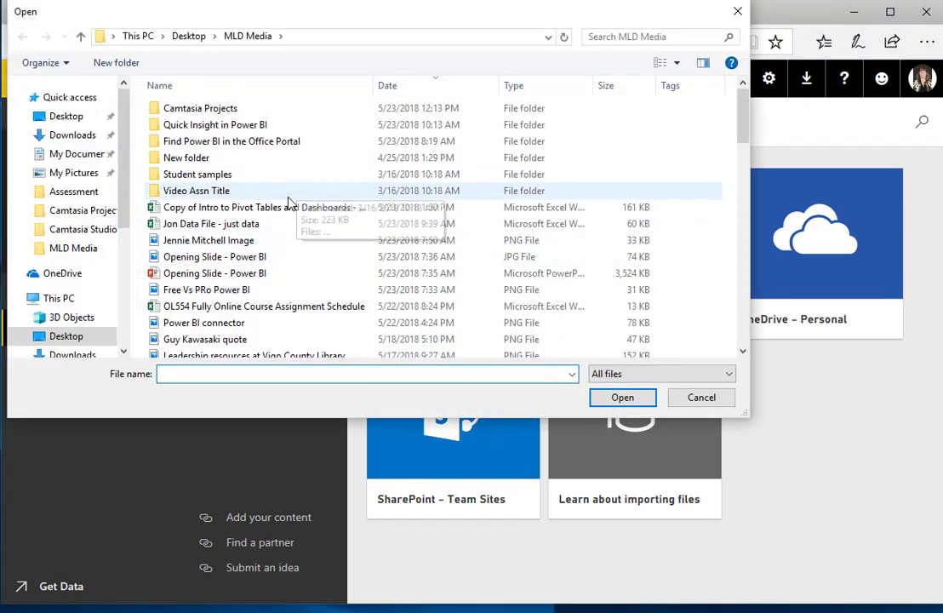
pyautogui.click(277, 213)
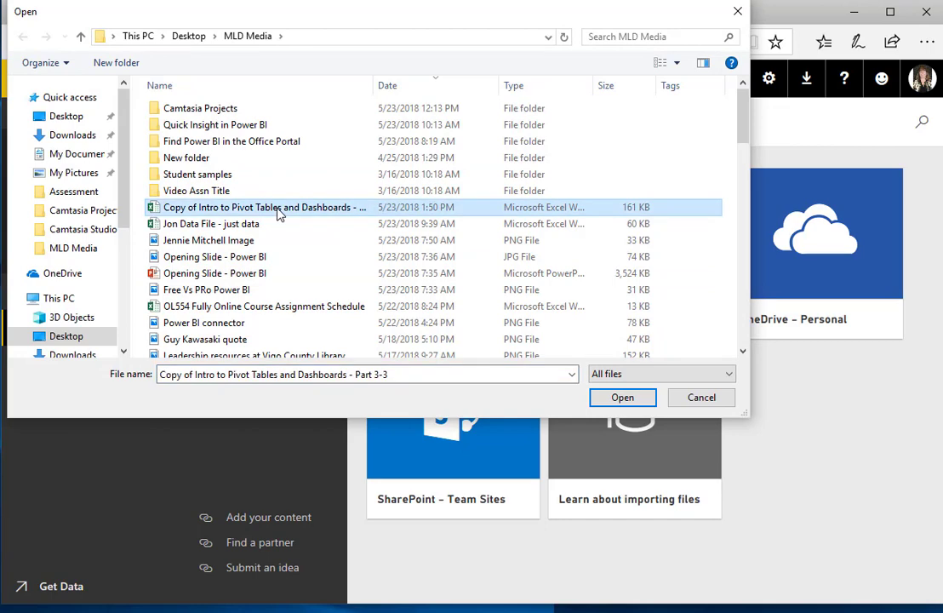
pyautogui.click(629, 396)
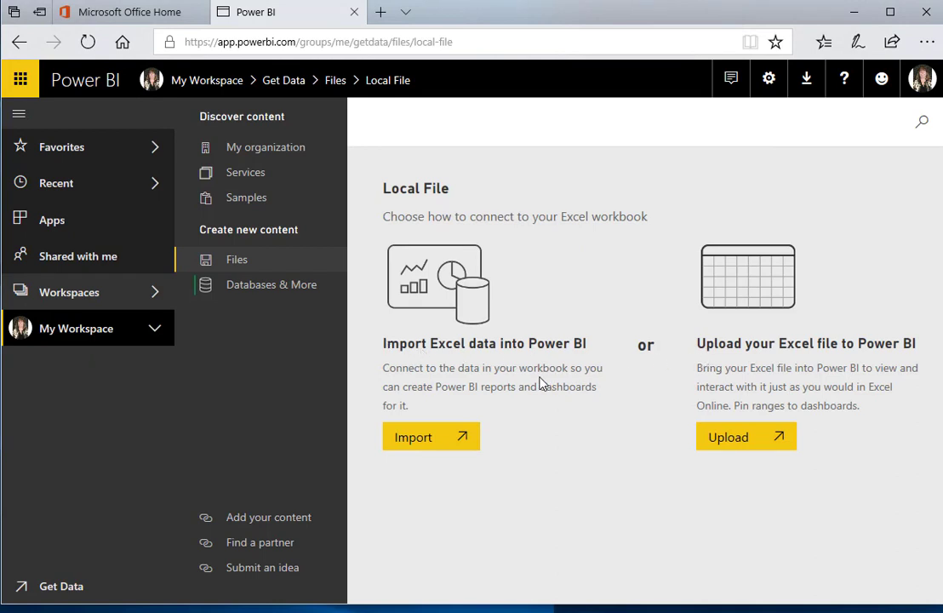
pyautogui.click(436, 438)
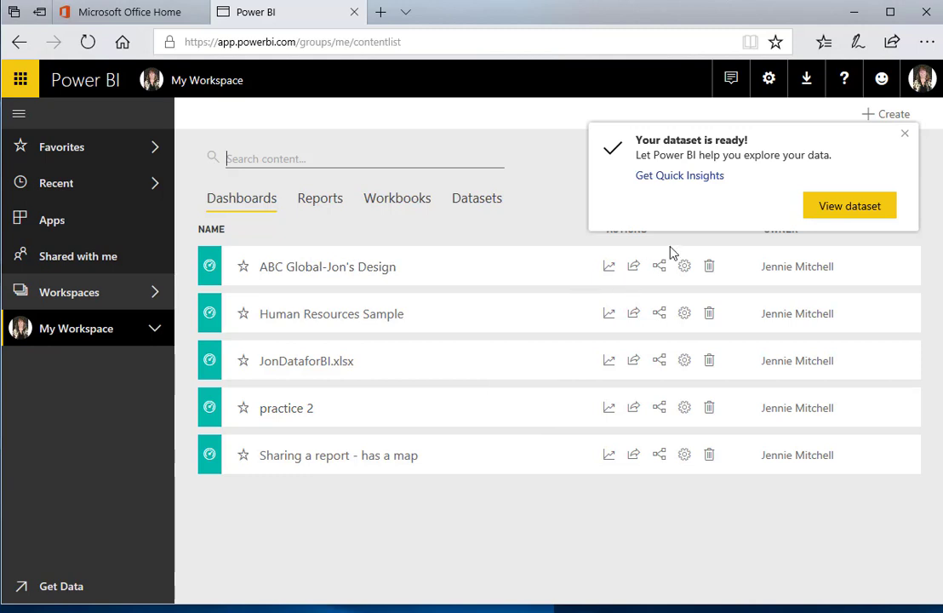
# Step: Get Quick Insights from the dataset-ready notification and view them once generated
pyautogui.click(682, 177)
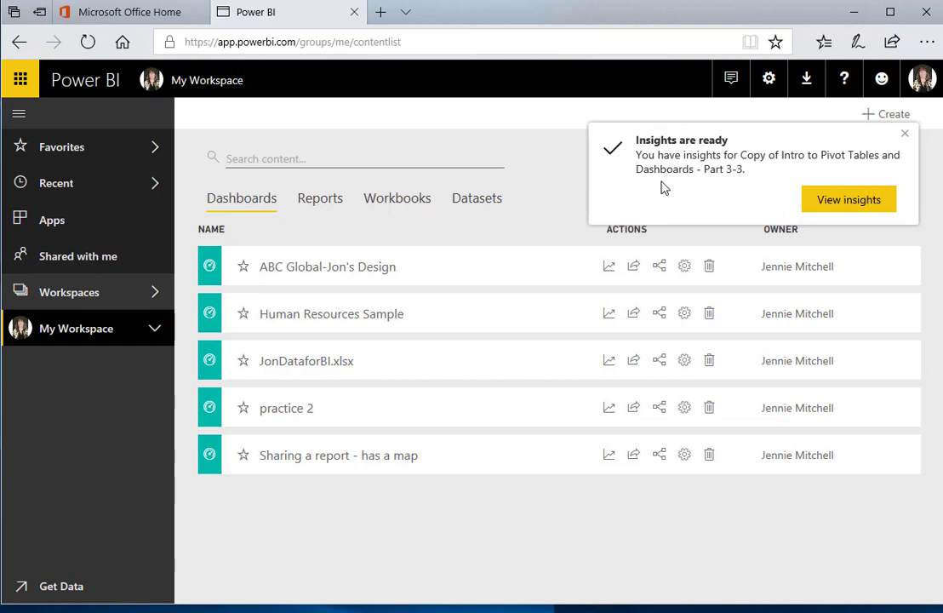
pyautogui.click(860, 201)
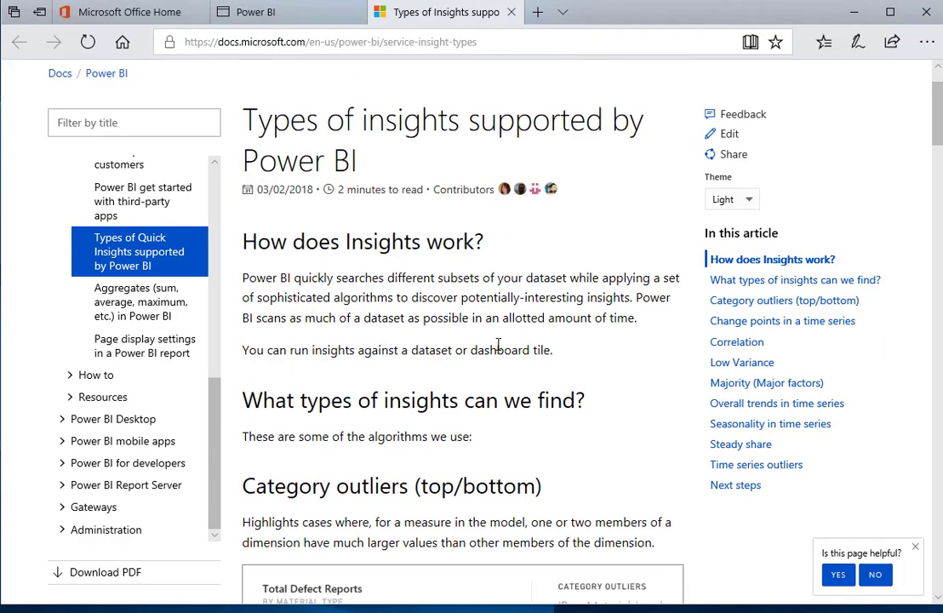
# Step: Read the Quick Insights types article: Majority, Overall trends, Seasonality, Steady share, Time series outliers
pyautogui.scroll(-3, 482, 349)
pyautogui.scroll(2, 482, 349)
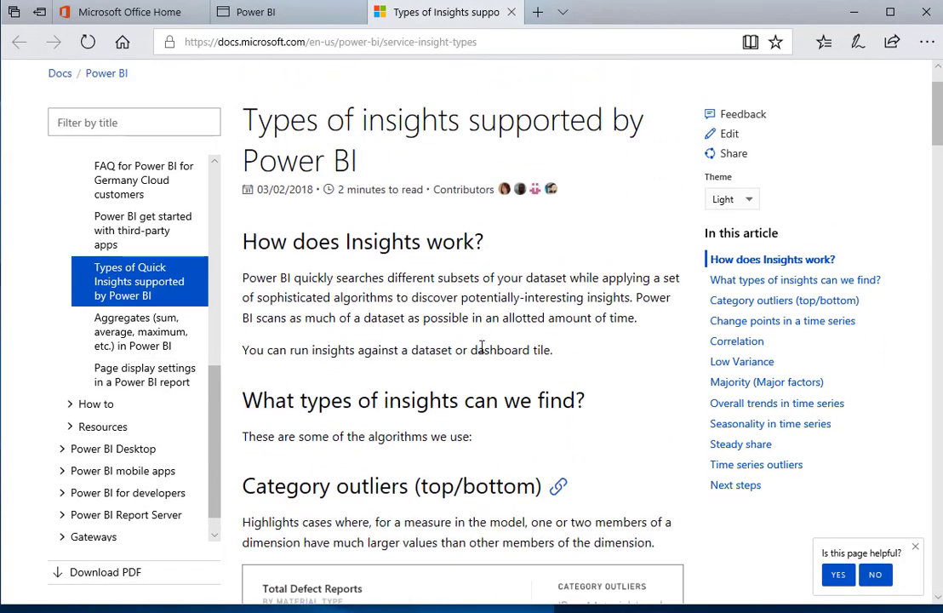
pyautogui.scroll(-2, 482, 340)
pyautogui.scroll(-1, 516, 355)
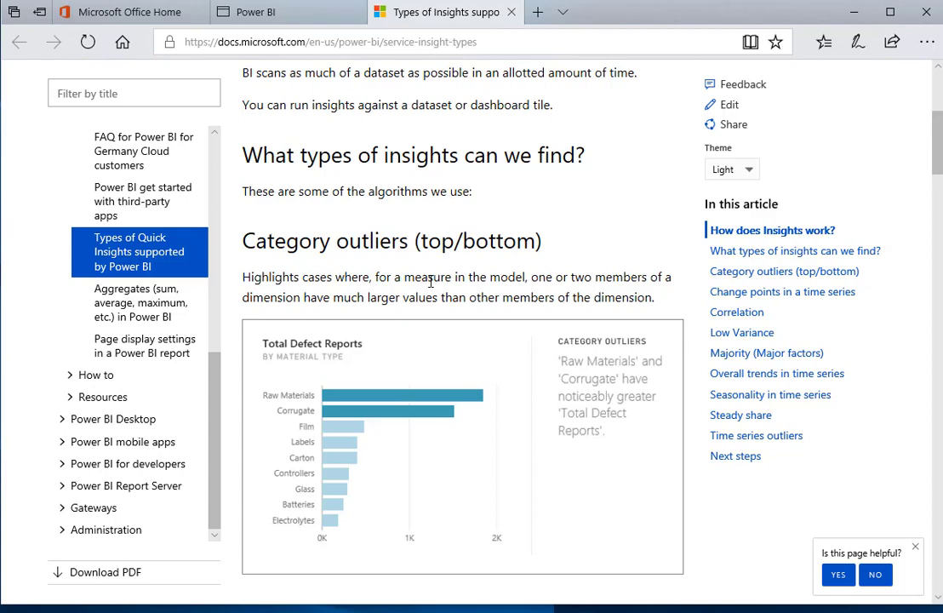
pyautogui.scroll(-5, 430, 281)
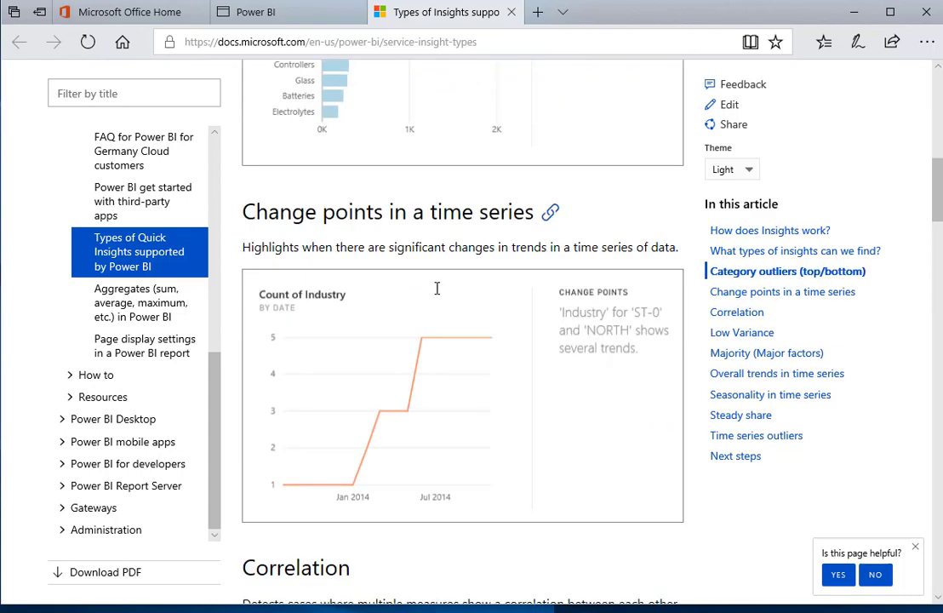
pyautogui.moveTo(390, 247); pyautogui.dragTo(549, 248)
pyautogui.scroll(-4, 508, 312)
pyautogui.scroll(-1, 508, 315)
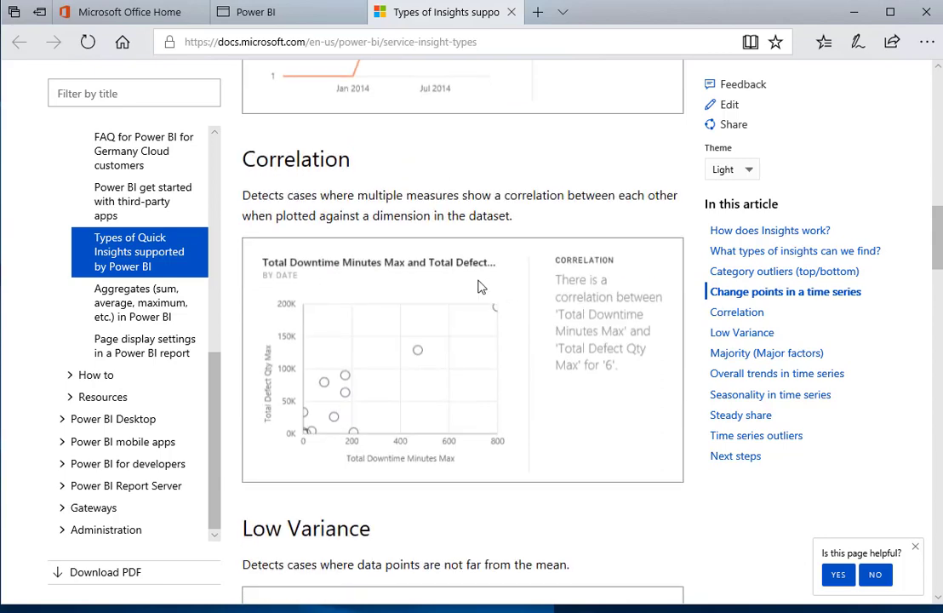
pyautogui.doubleClick(541, 198)
pyautogui.scroll(-5, 530, 236)
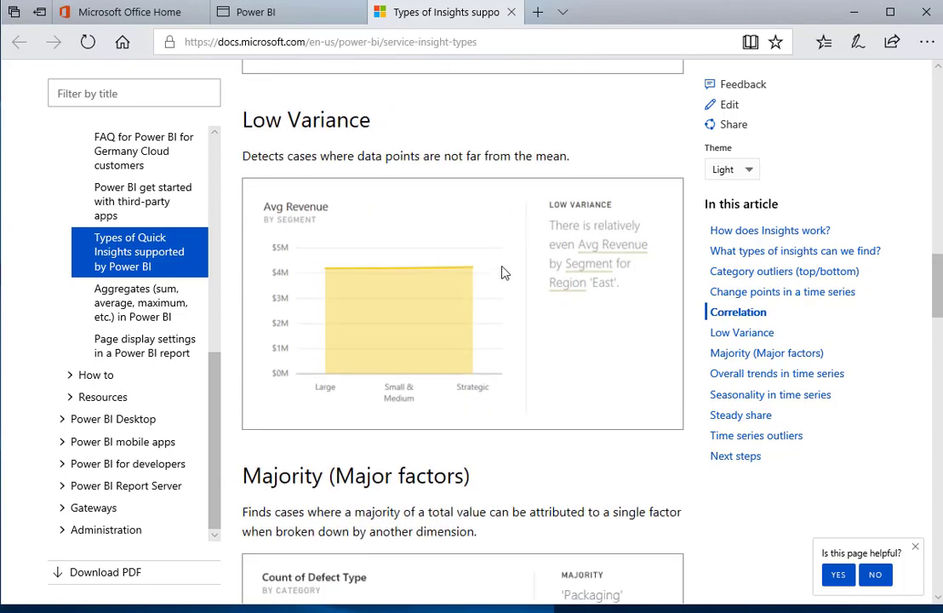
pyautogui.scroll(-3, 502, 273)
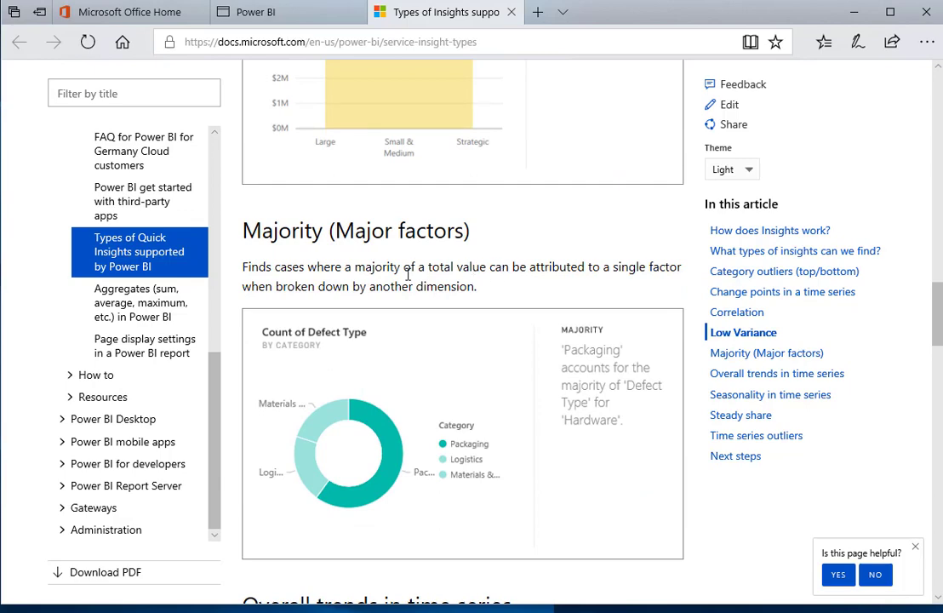
pyautogui.scroll(-10, 407, 274)
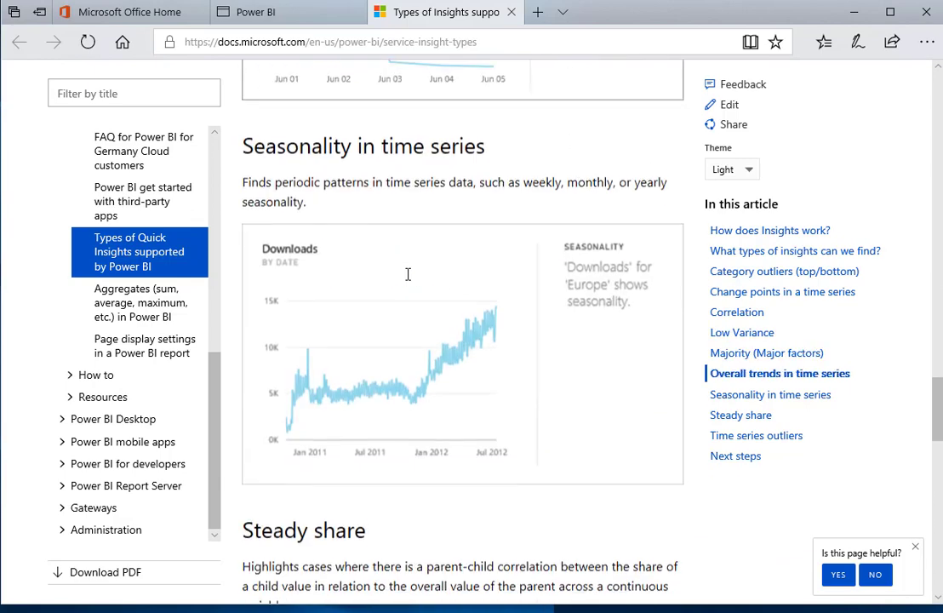
pyautogui.scroll(-2, 408, 274)
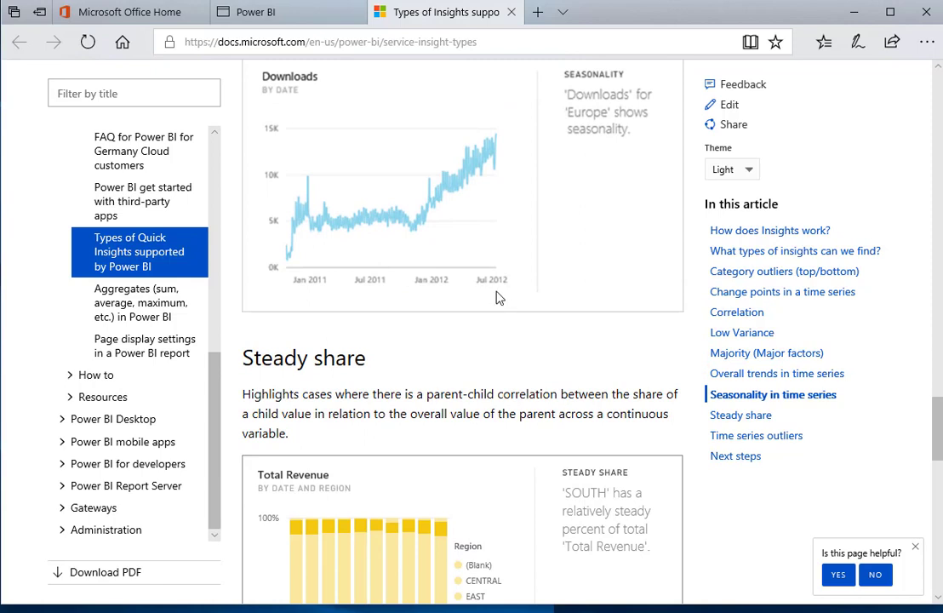
pyautogui.scroll(-3, 499, 298)
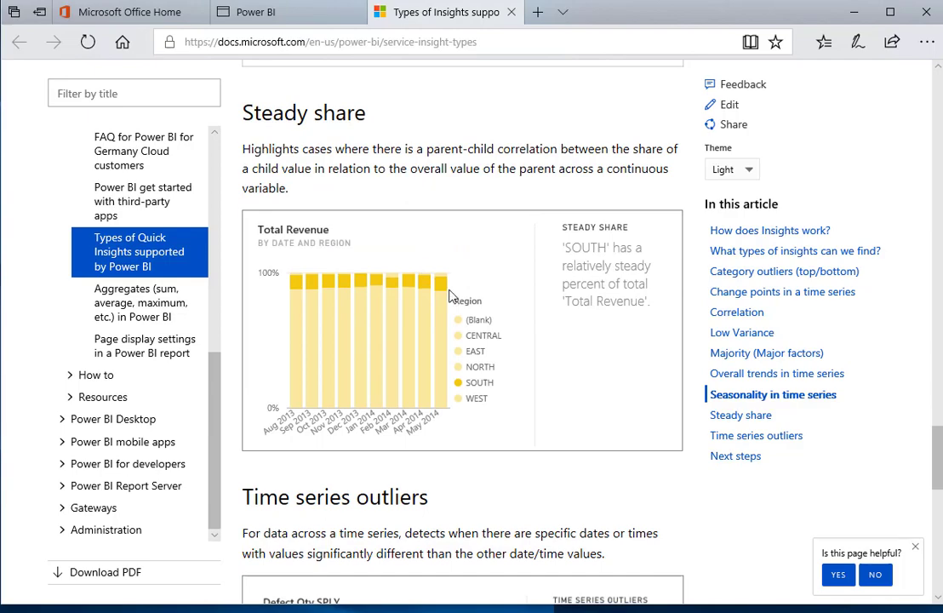
pyautogui.scroll(-3, 456, 295)
pyautogui.scroll(7, 459, 290)
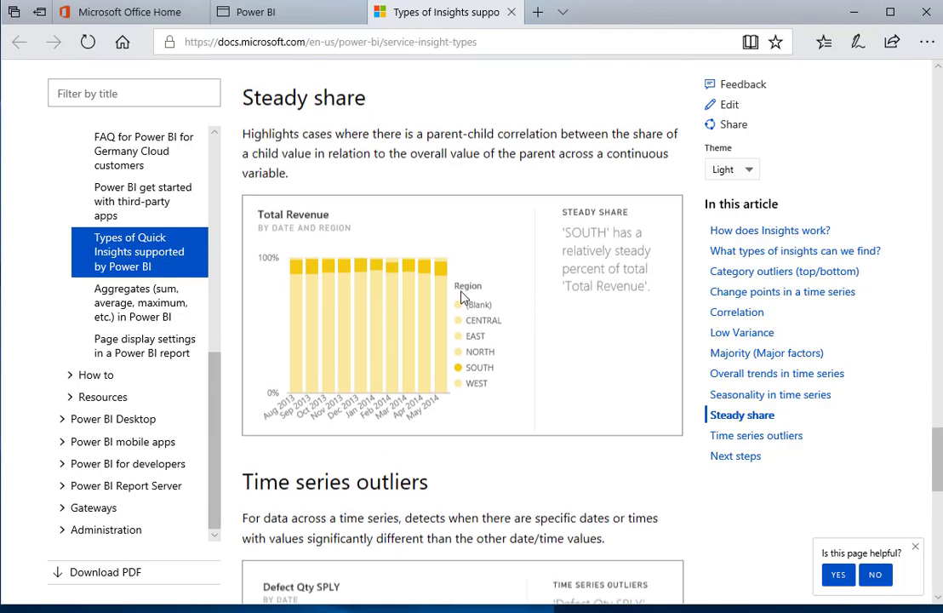
pyautogui.scroll(9, 451, 230)
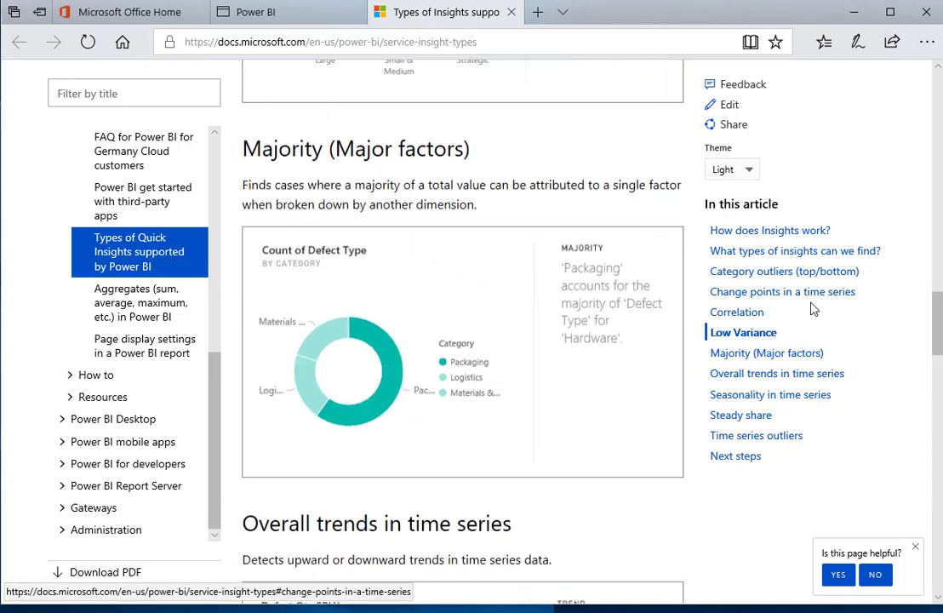
pyautogui.click(304, 15)
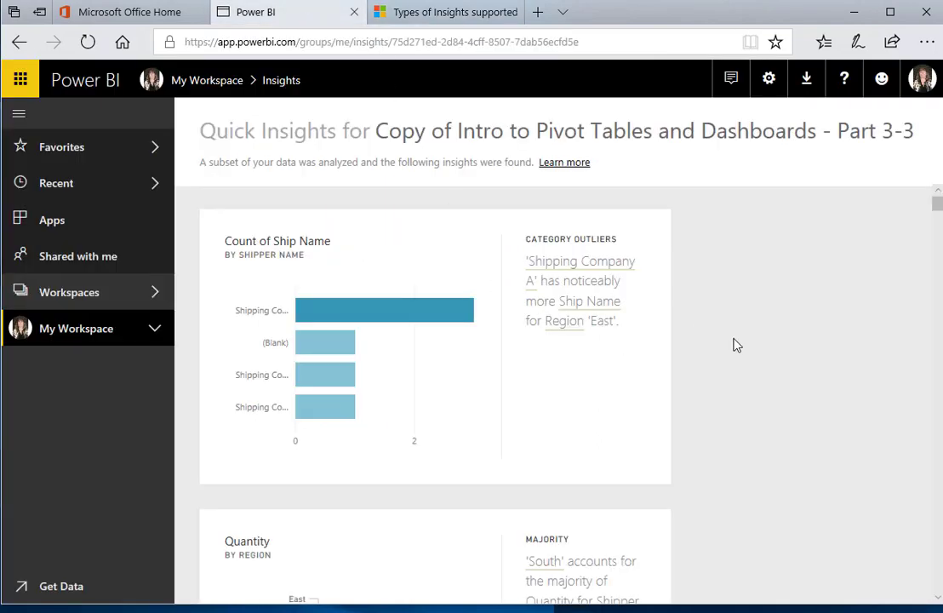
pyautogui.scroll(-3, 736, 345)
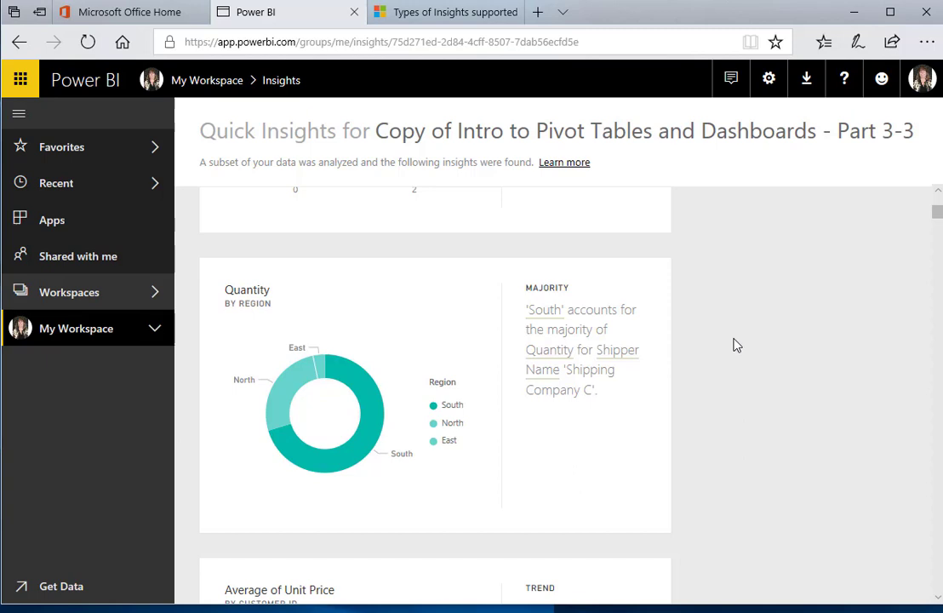
pyautogui.scroll(-3, 654, 382)
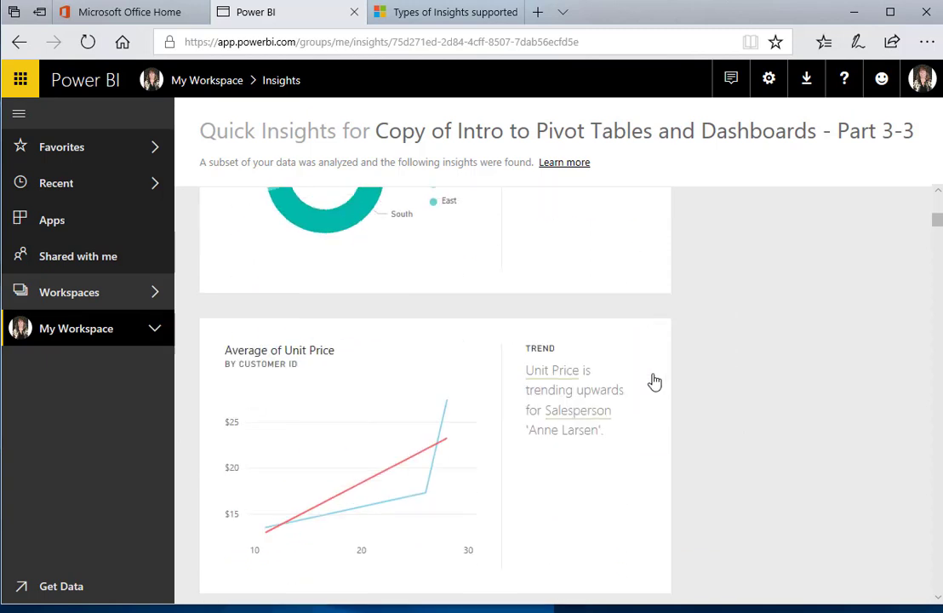
pyautogui.scroll(-2, 657, 381)
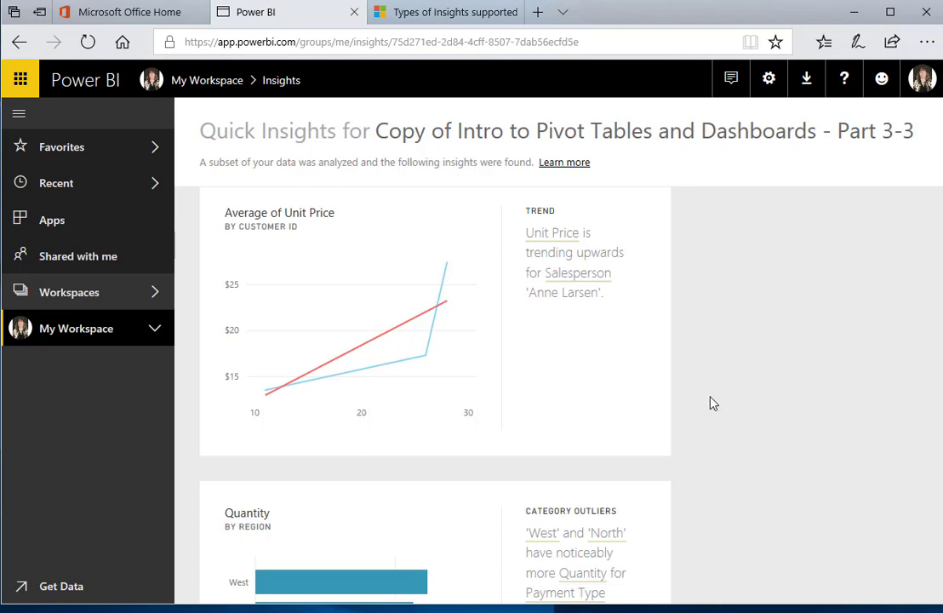
pyautogui.scroll(-6, 713, 402)
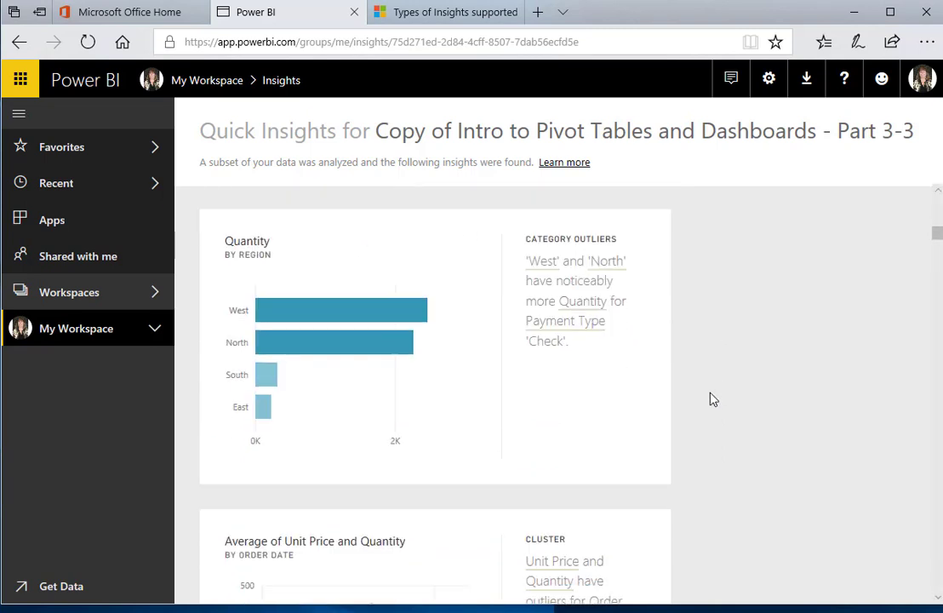
pyautogui.moveTo(372, 382)
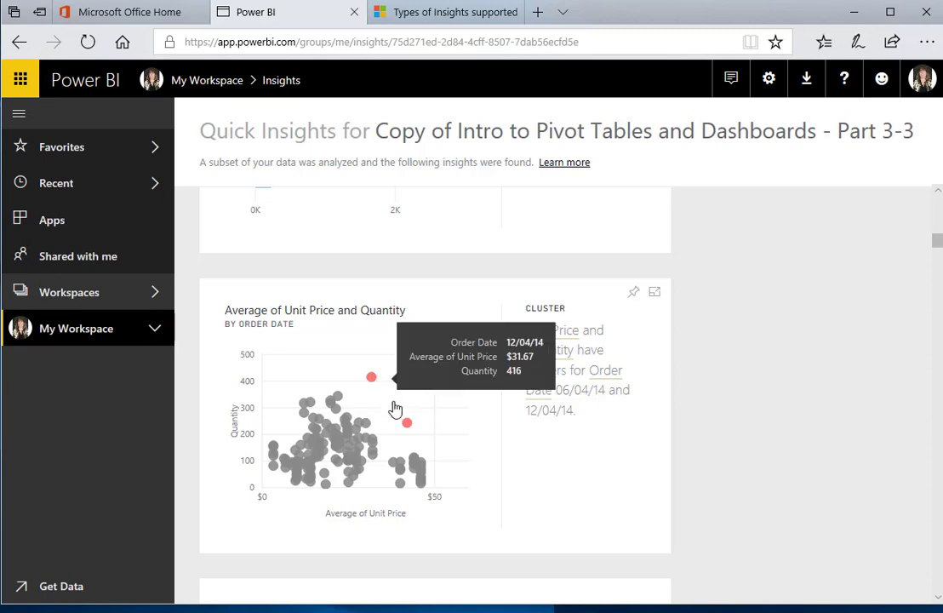
pyautogui.moveTo(408, 426)
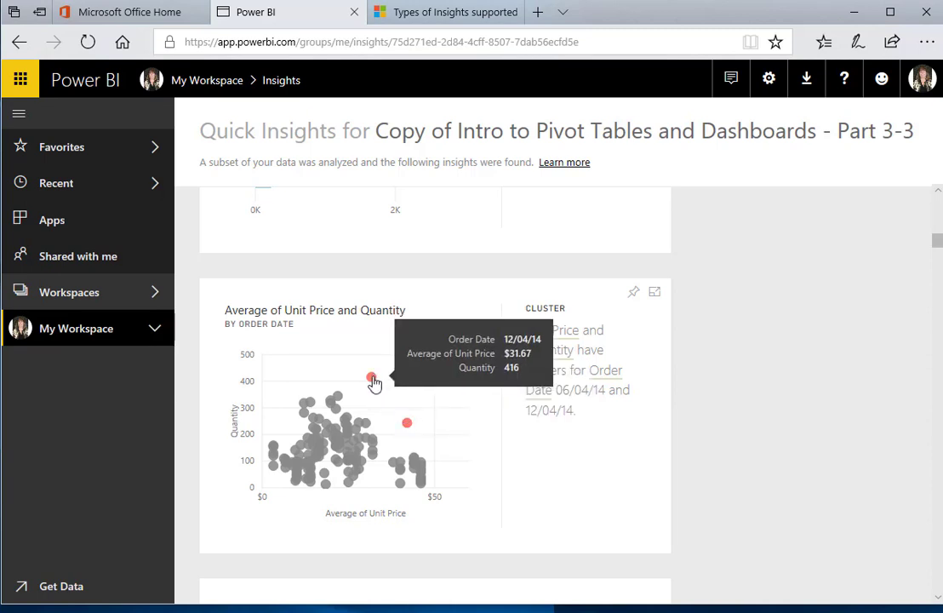
pyautogui.moveTo(408, 429)
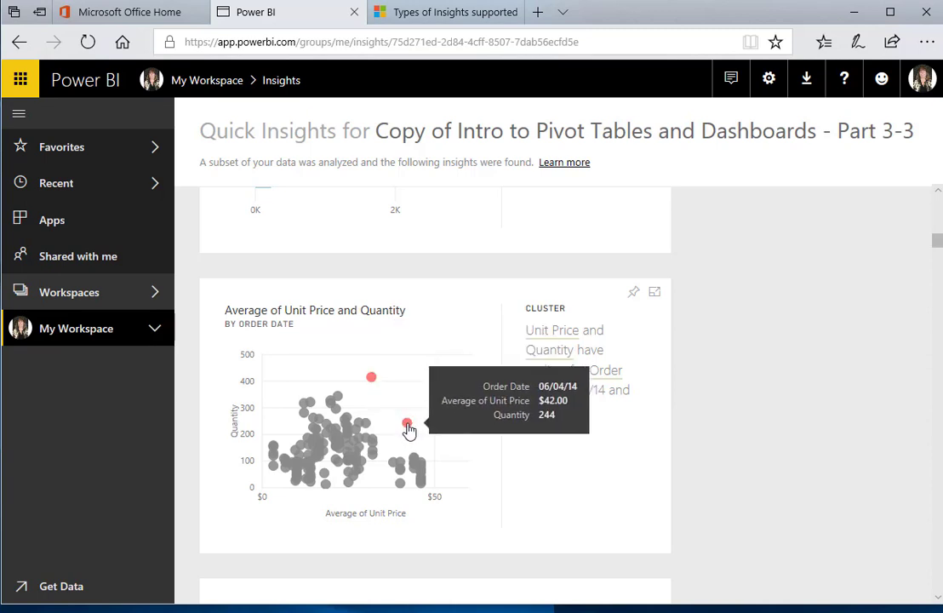
pyautogui.moveTo(374, 384)
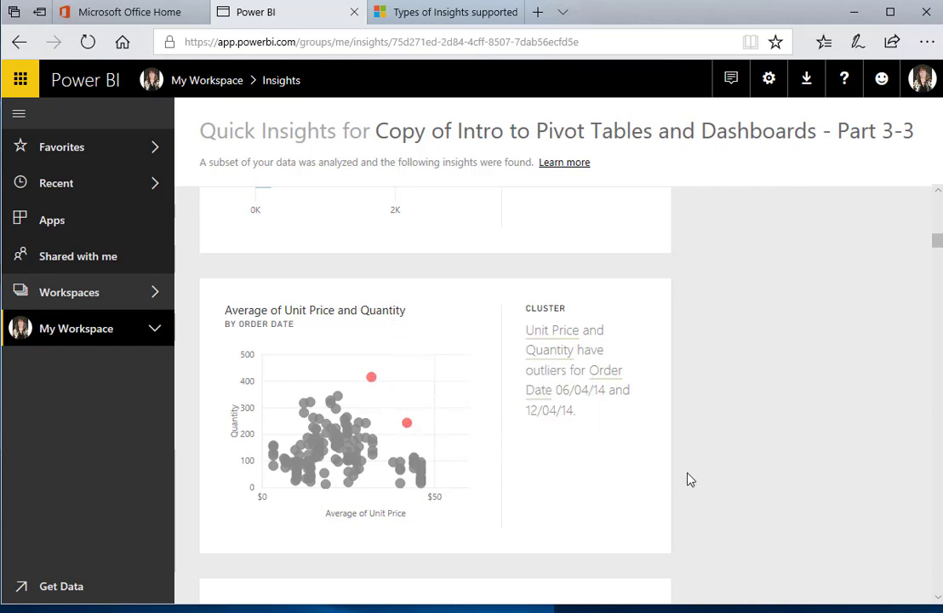
pyautogui.scroll(-10, 691, 479)
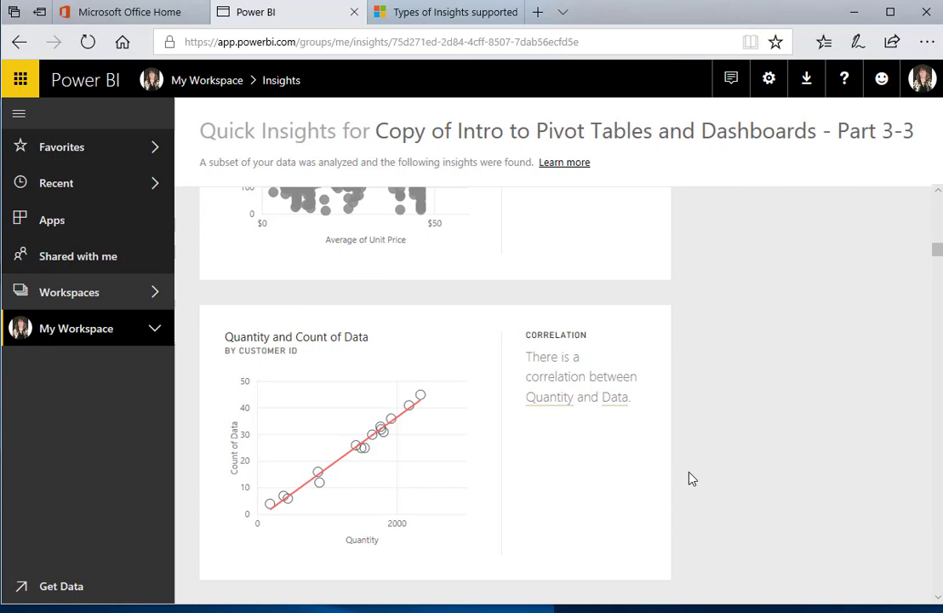
pyautogui.scroll(-6, 691, 479)
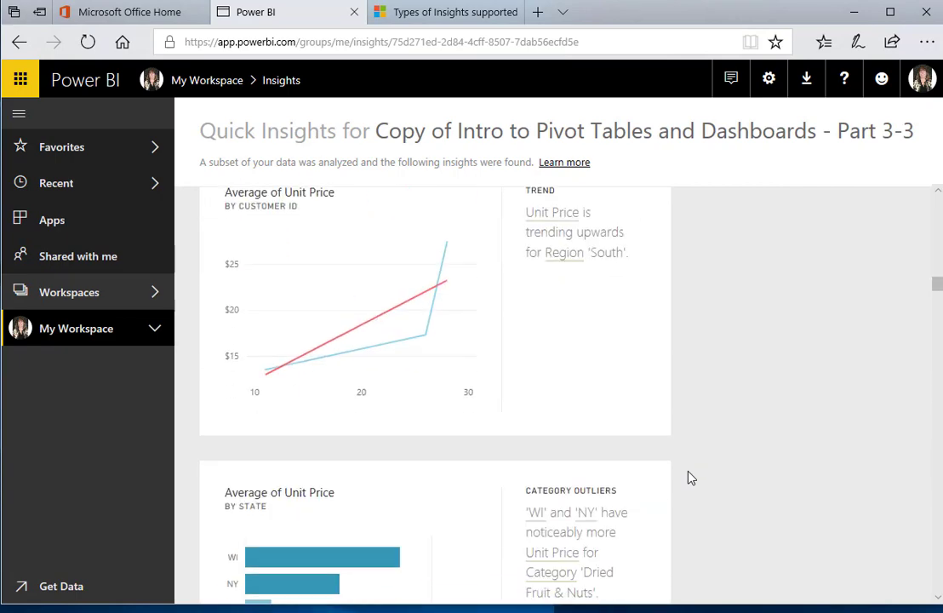
pyautogui.scroll(-9, 692, 478)
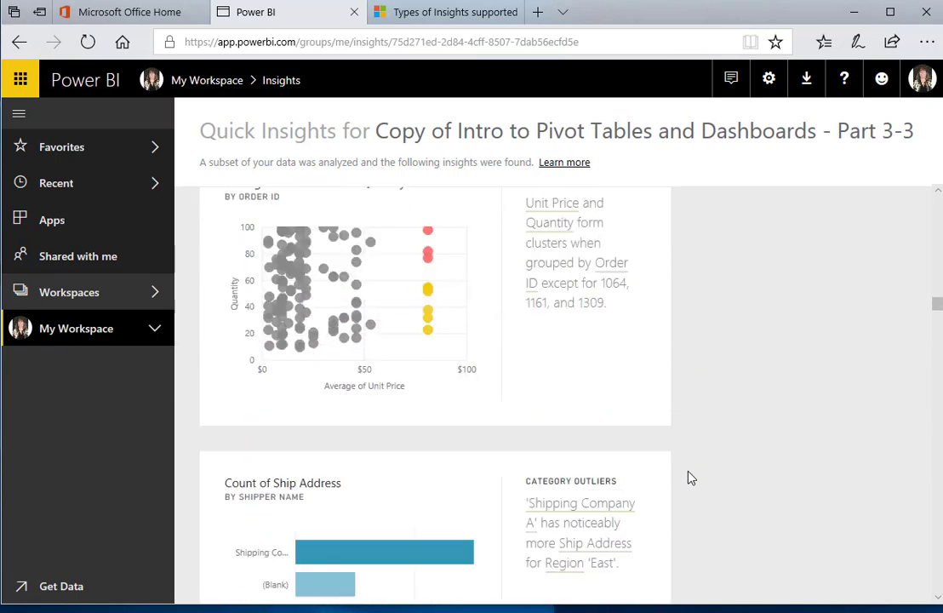
pyautogui.scroll(-4, 691, 478)
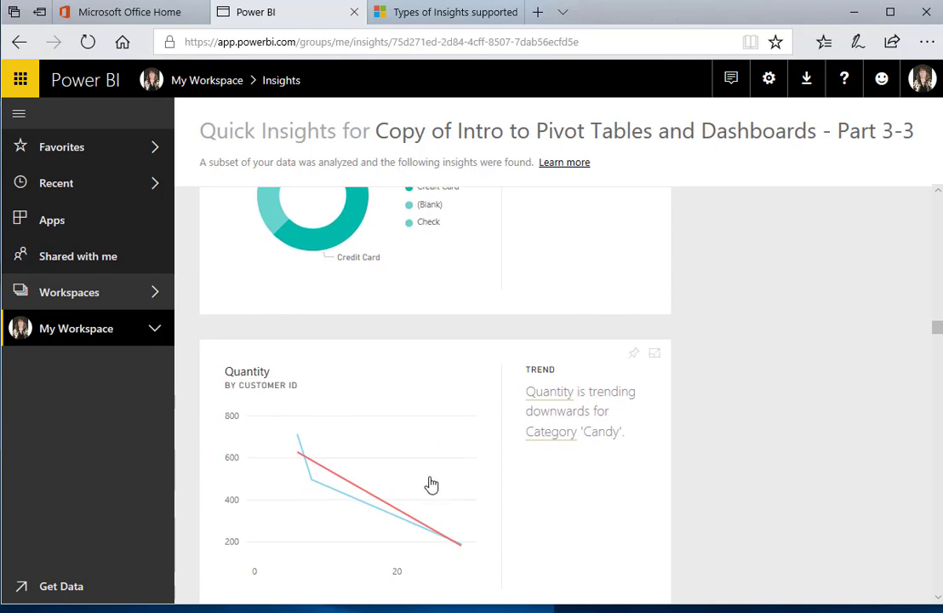
pyautogui.moveTo(320, 467)
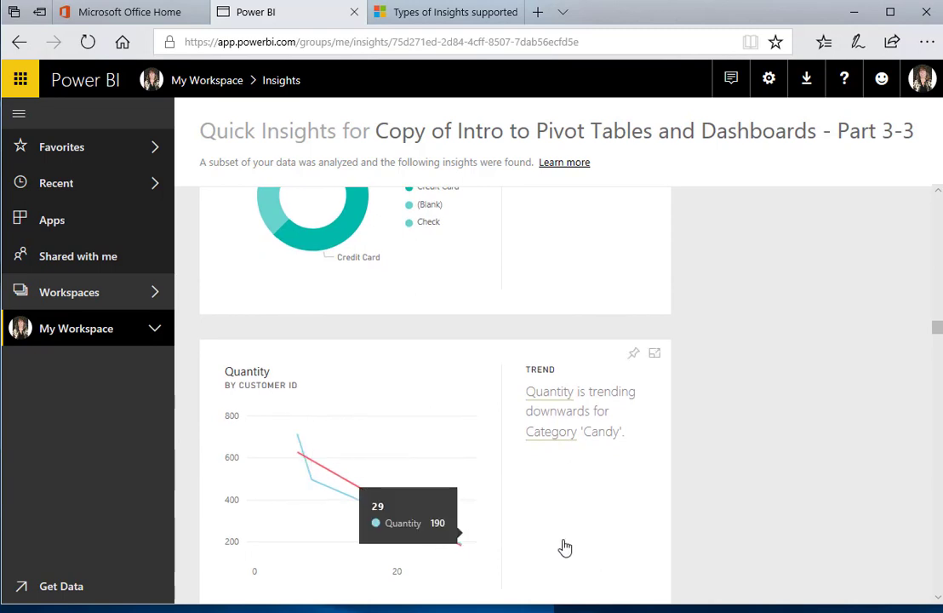
pyautogui.scroll(-3, 567, 546)
pyautogui.scroll(-10, 569, 544)
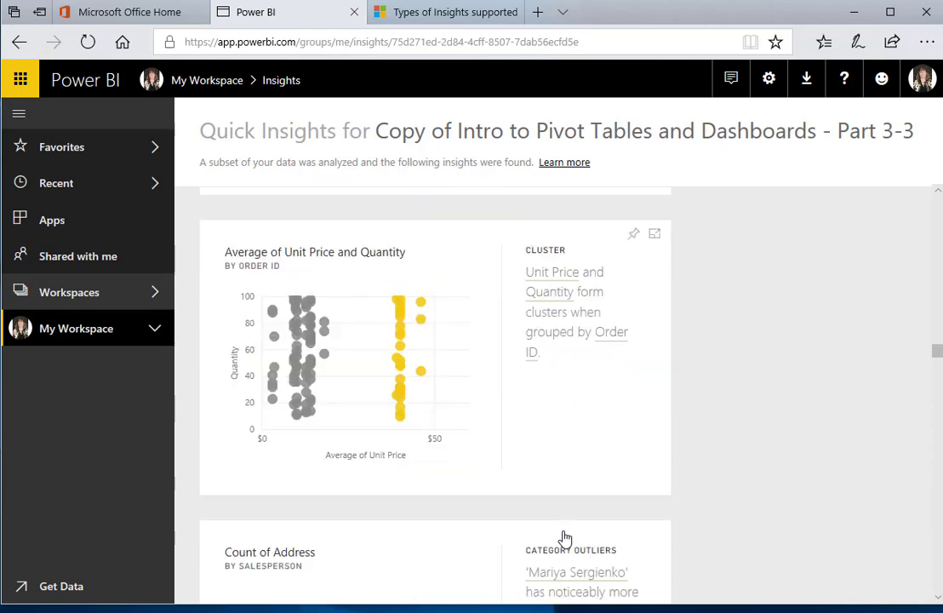
pyautogui.scroll(-2, 564, 535)
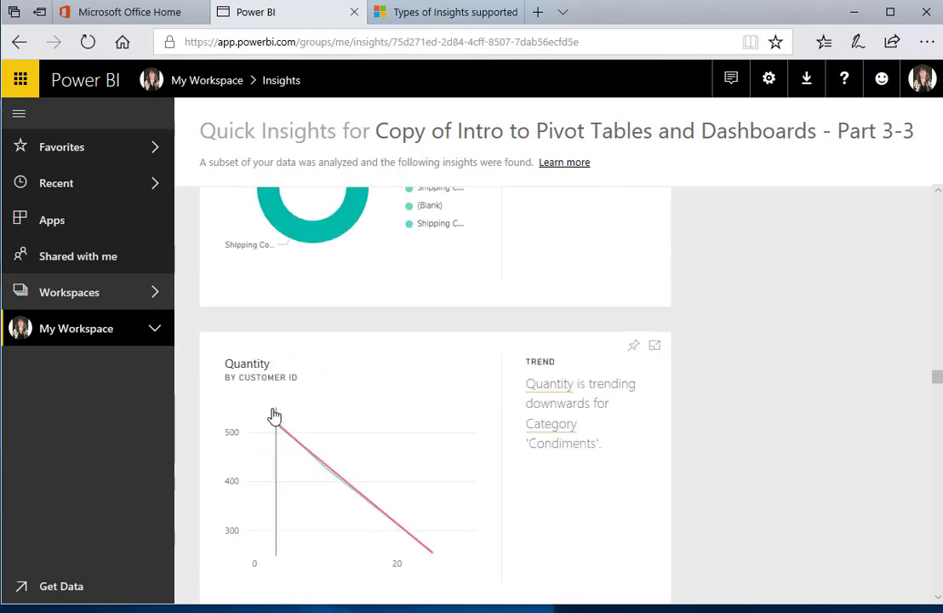
pyautogui.scroll(-10, 456, 528)
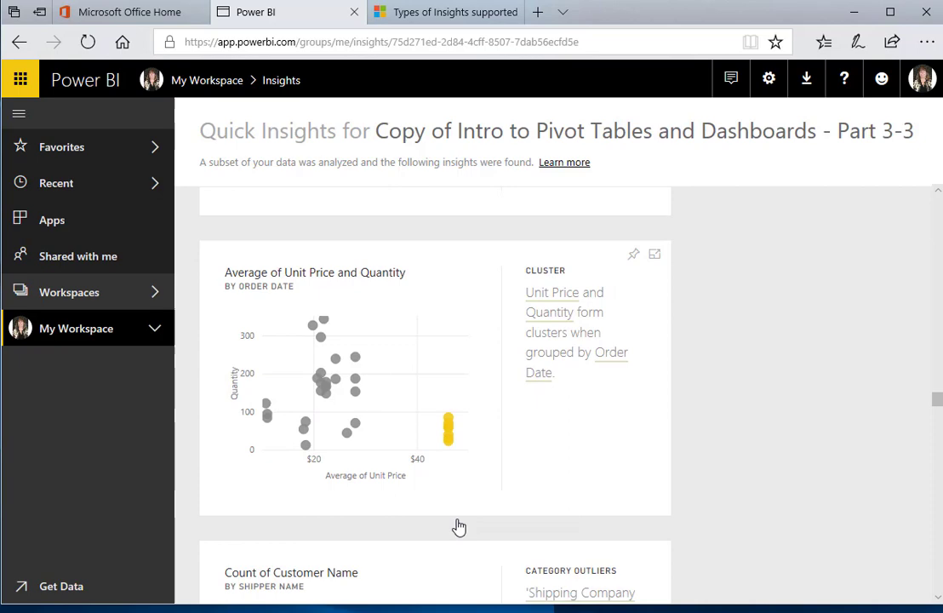
pyautogui.scroll(-4, 458, 519)
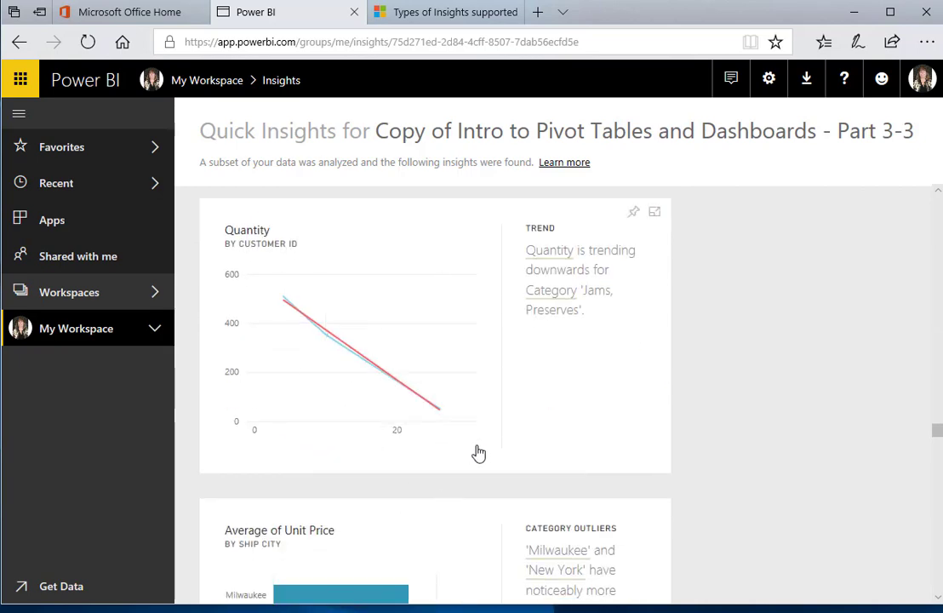
pyautogui.scroll(4, 450, 437)
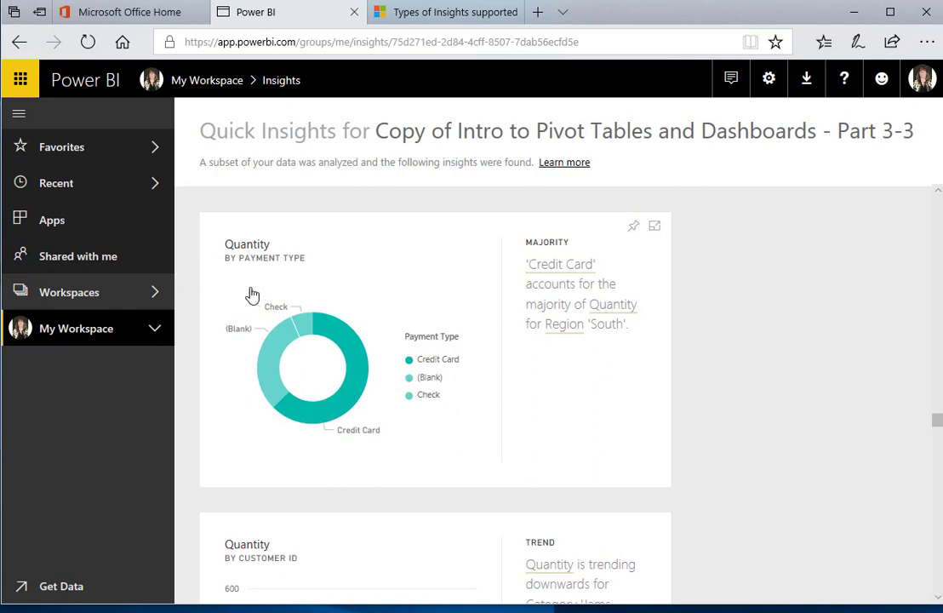
# Step: From My Workspace's Reports list, run Quick Insights on the ABC Global report and view the results
pyautogui.click(209, 82)
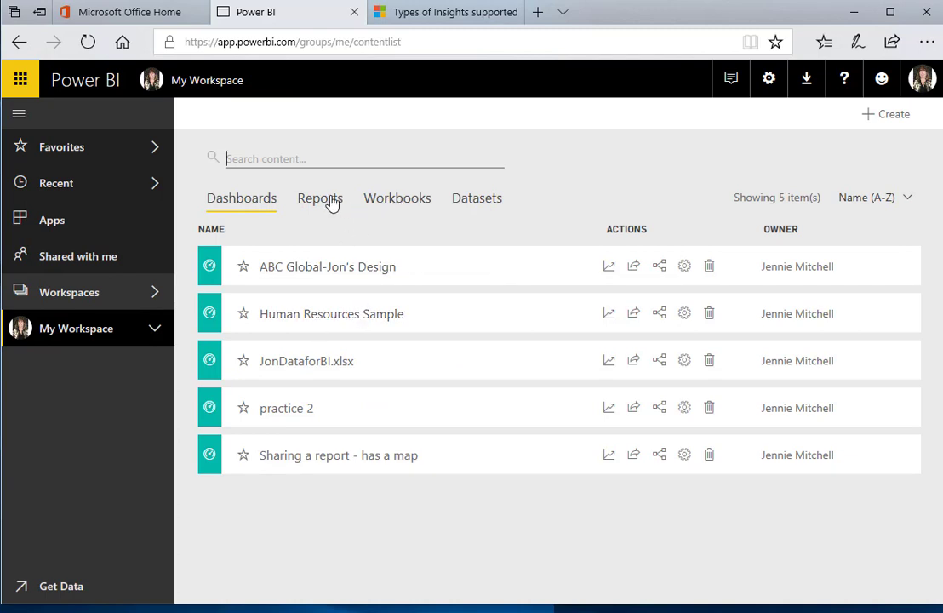
pyautogui.click(331, 200)
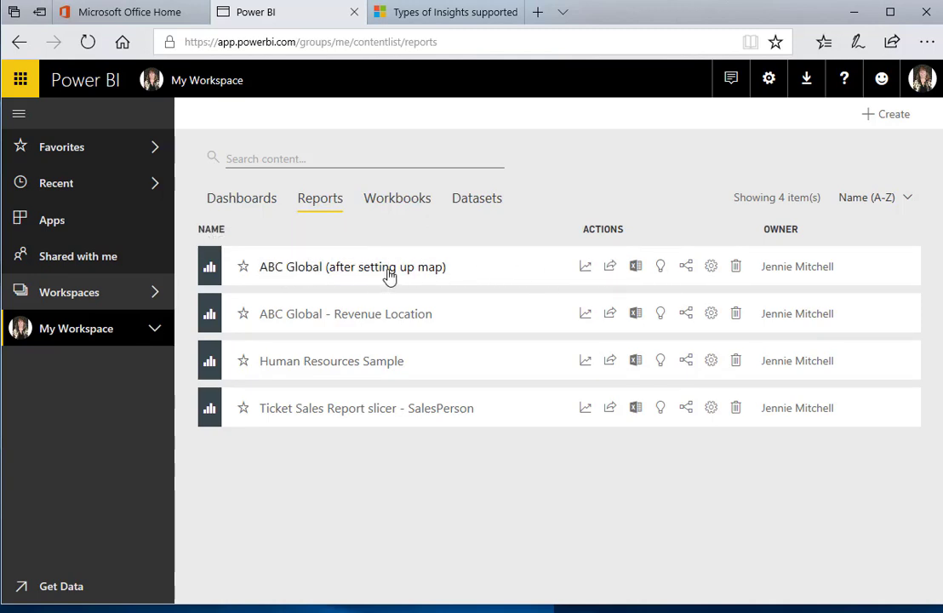
pyautogui.click(662, 268)
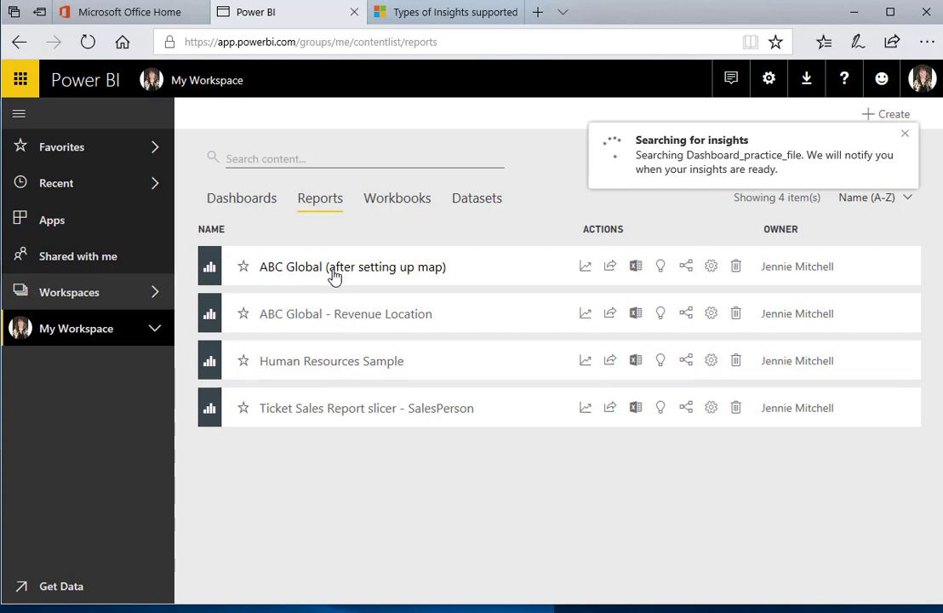
pyautogui.click(851, 184)
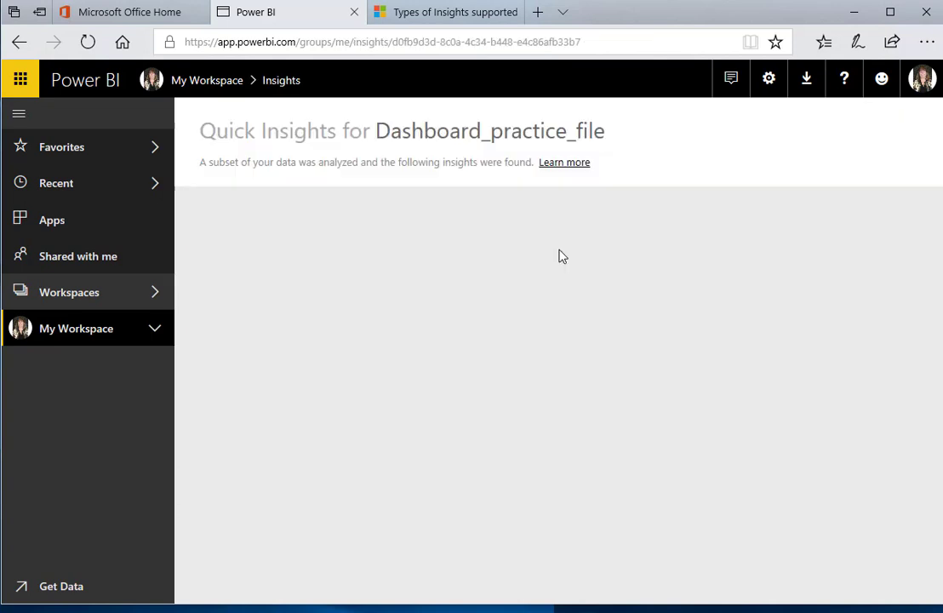
pyautogui.scroll(-5, 484, 325)
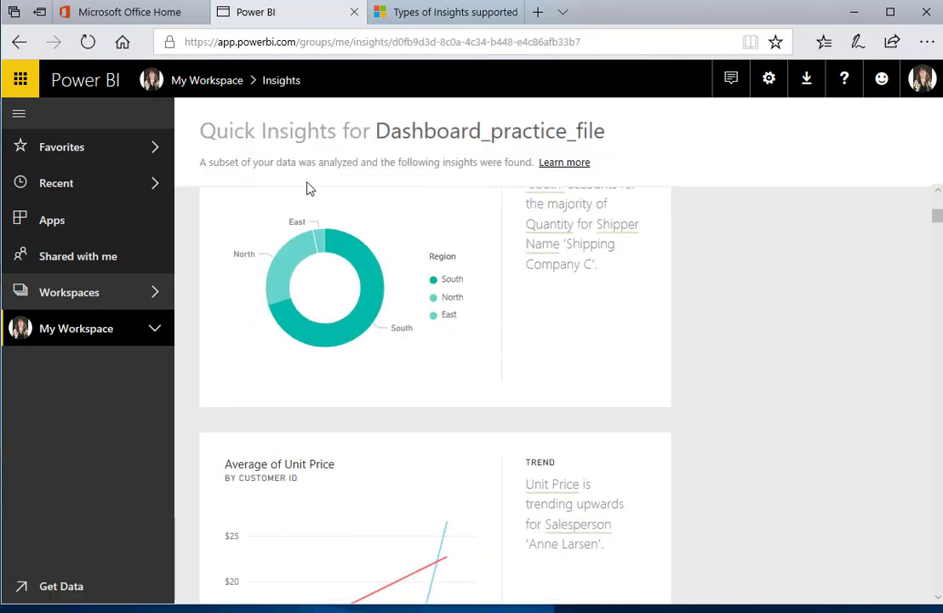
# Step: From the Datasets list, reopen View Insights for the Part 3-3 dataset via its More options menu
pyautogui.click(194, 81)
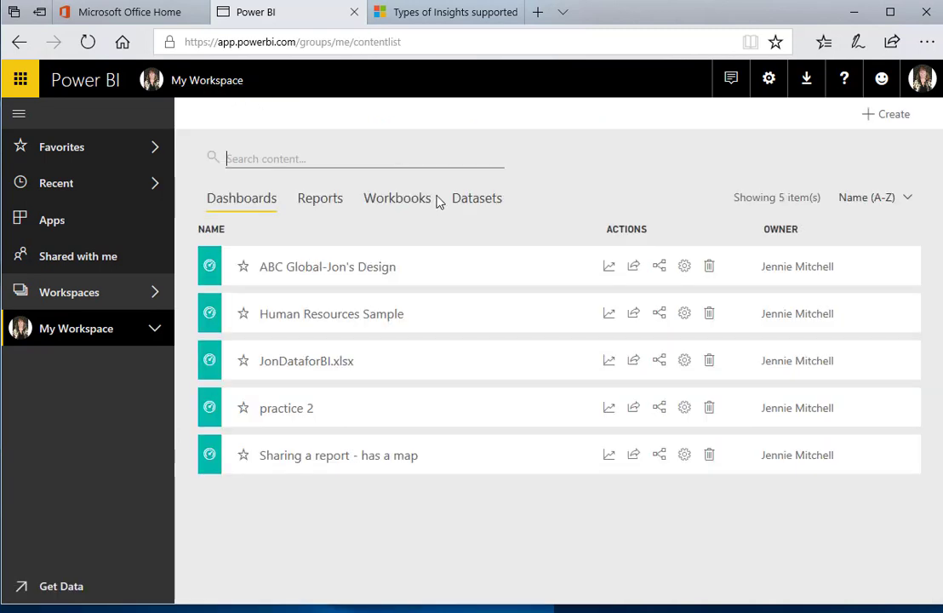
pyautogui.click(466, 206)
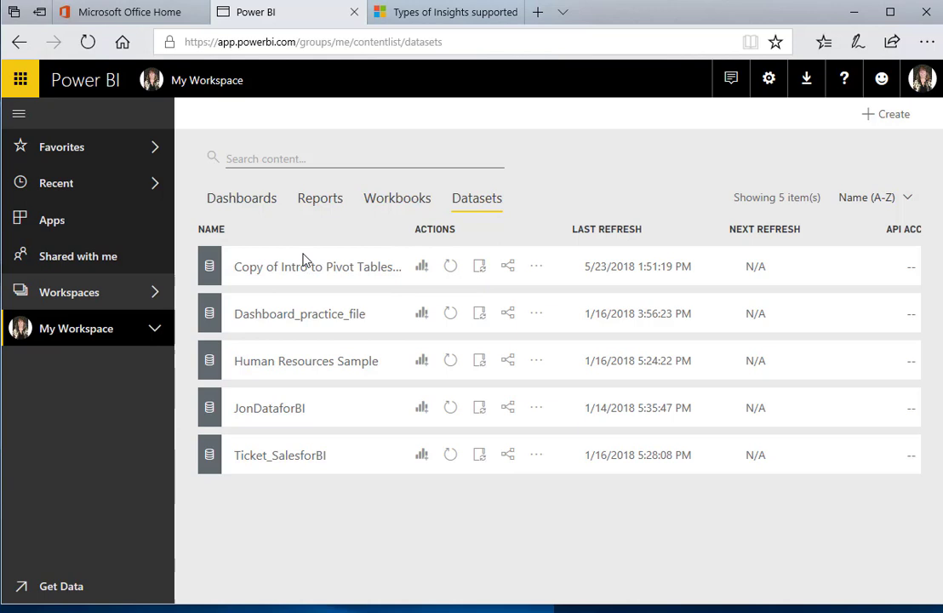
pyautogui.click(536, 268)
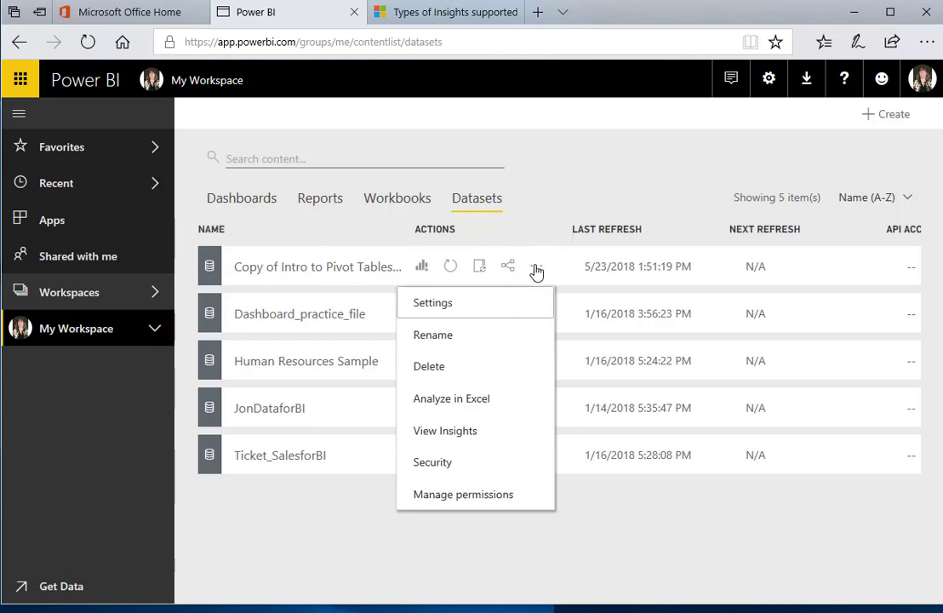
pyautogui.click(468, 430)
pyautogui.scroll(-10, 654, 472)
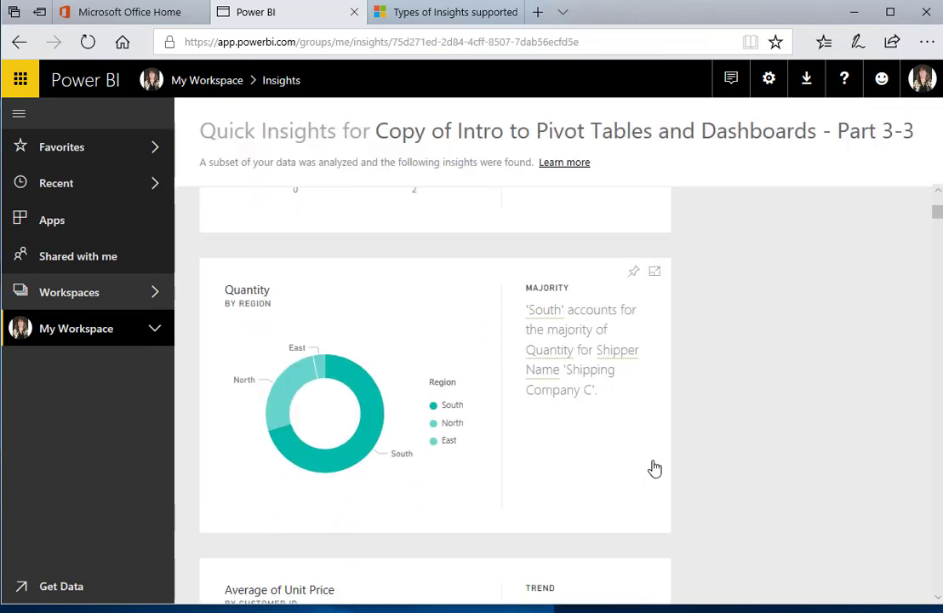
pyautogui.scroll(-2, 654, 459)
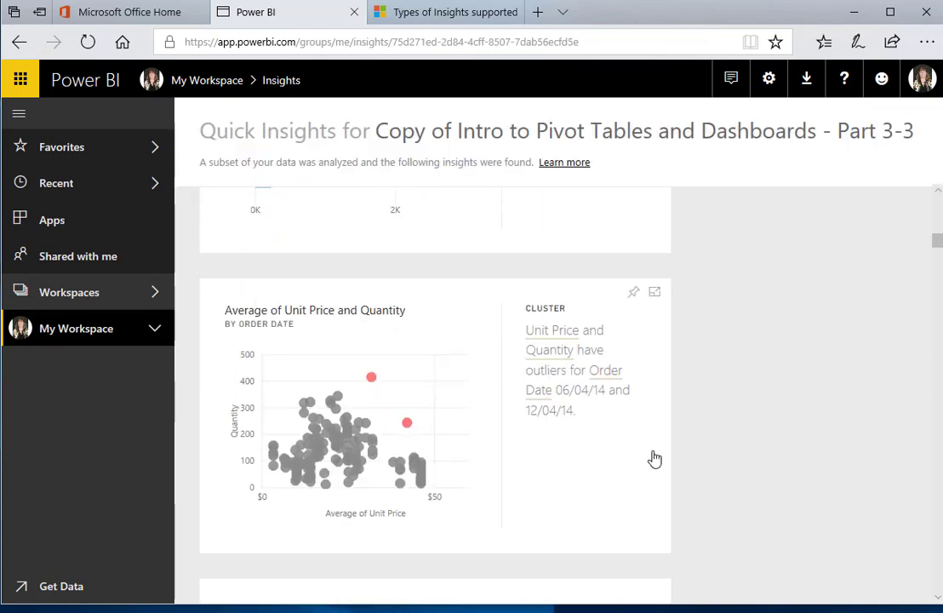